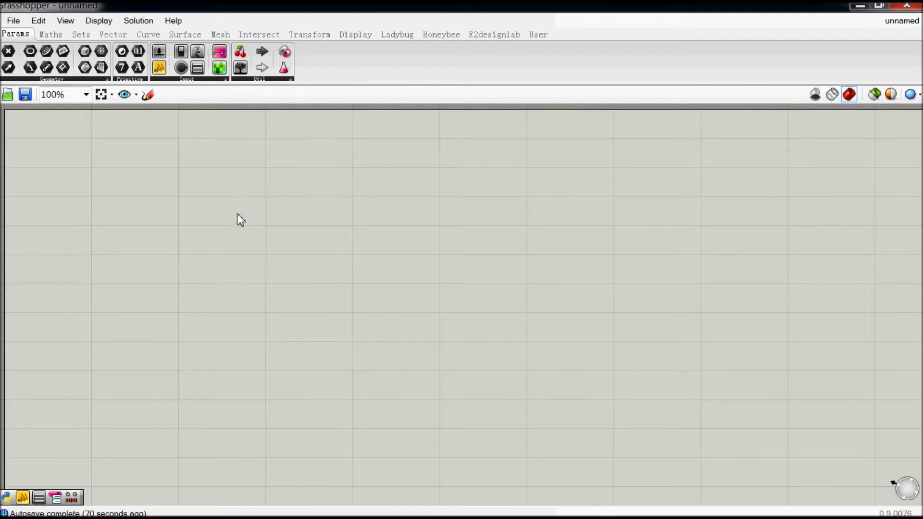
# Place a Ladybug_Import Ground Temp component near the middle of the empty canvas.
pyautogui.click(406, 40)
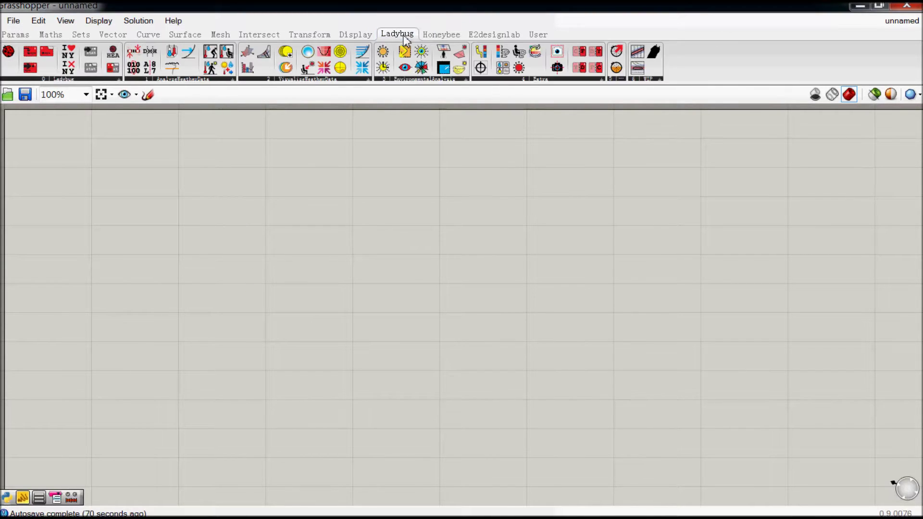
pyautogui.click(218, 79)
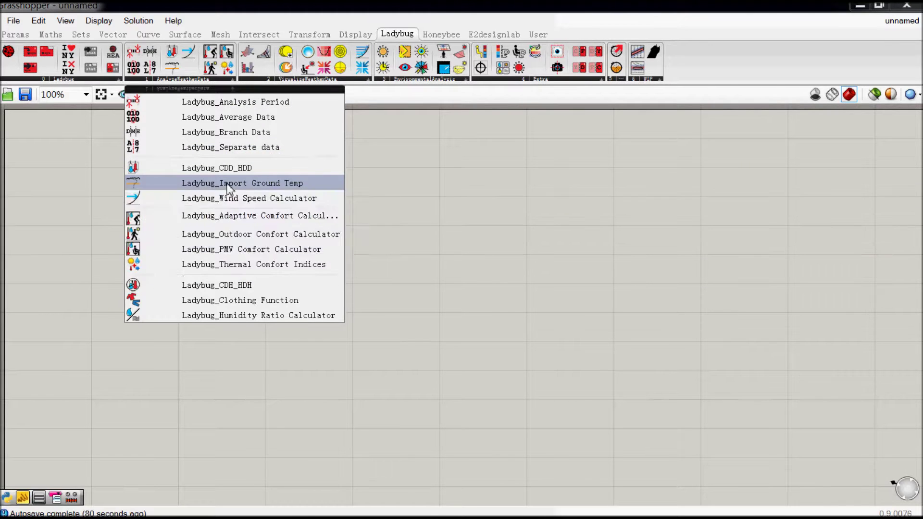
pyautogui.click(228, 186)
pyautogui.click(347, 273)
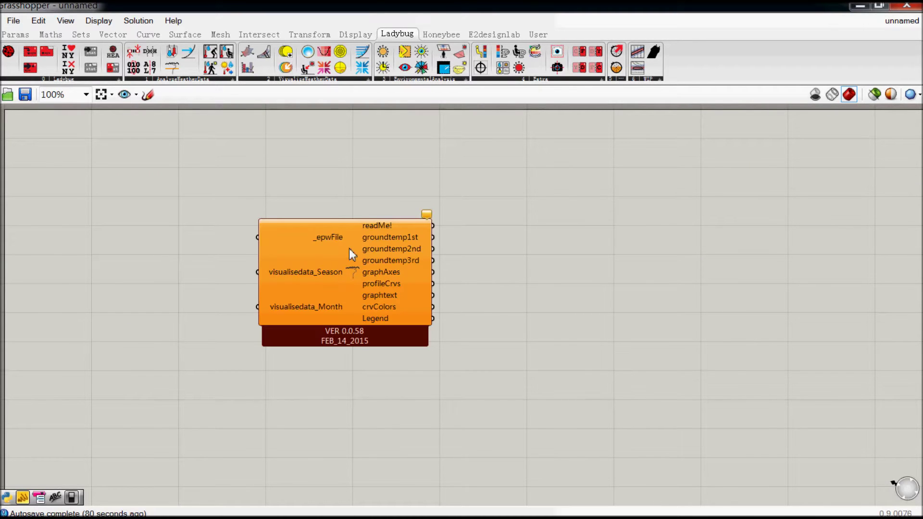
pyautogui.moveTo(349, 248); pyautogui.dragTo(363, 258)
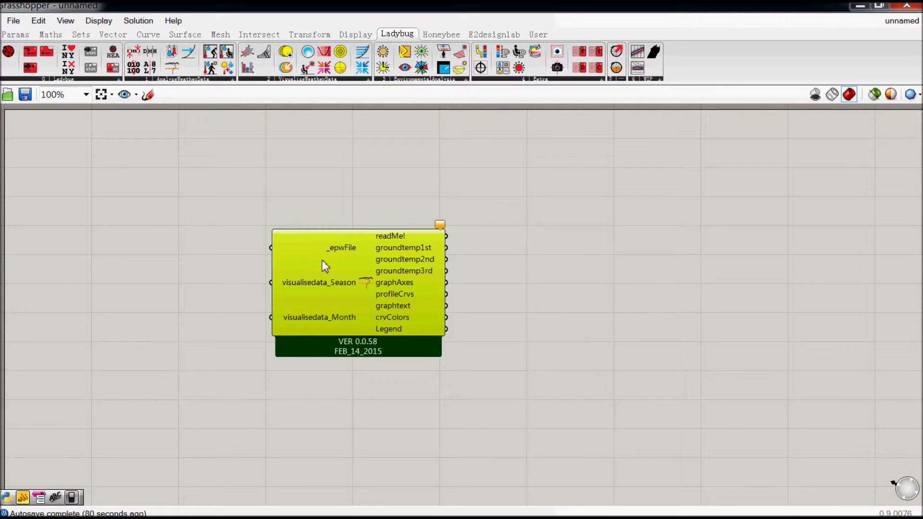
# Add the Ladybug component that opens an EPW weather file and connect its epwFile output to the ground temperature component's _epwFile input.
pyautogui.moveTo(338, 250)
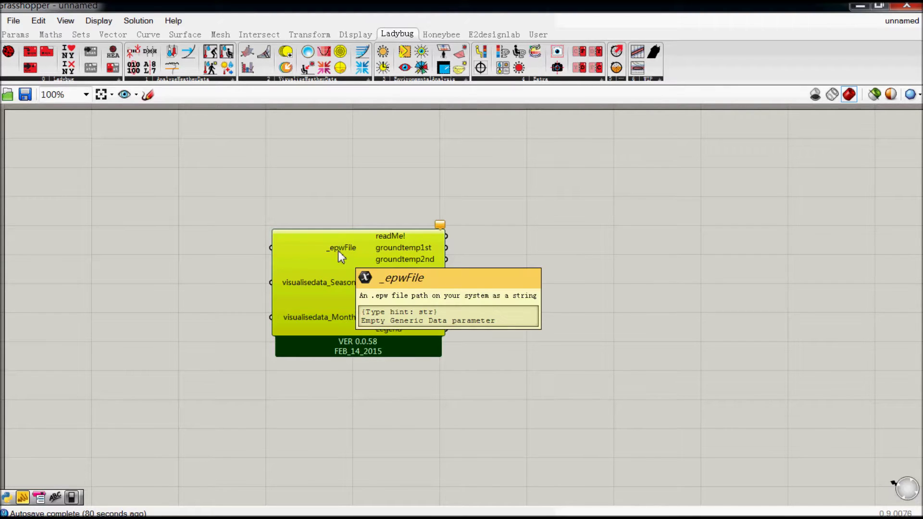
pyautogui.click(261, 240)
pyautogui.click(43, 79)
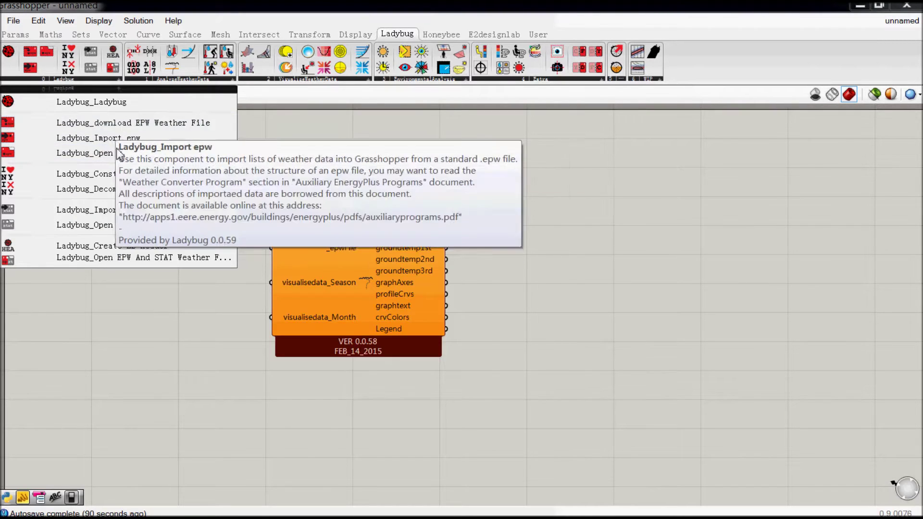
pyautogui.moveTo(122, 158); pyautogui.dragTo(272, 248)
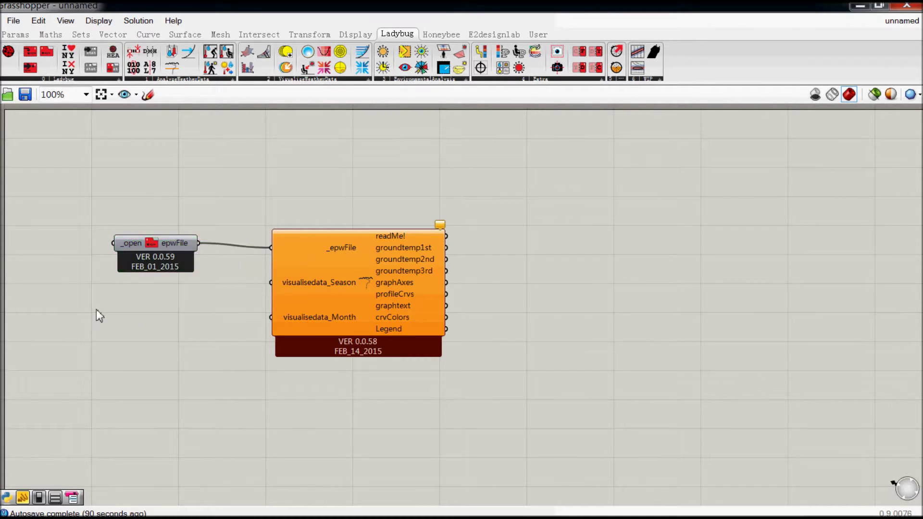
# Add a Boolean Toggle below the EPW file opener.
pyautogui.rightClick(95, 313)
pyautogui.doubleClick(87, 304)
pyautogui.write('boo')
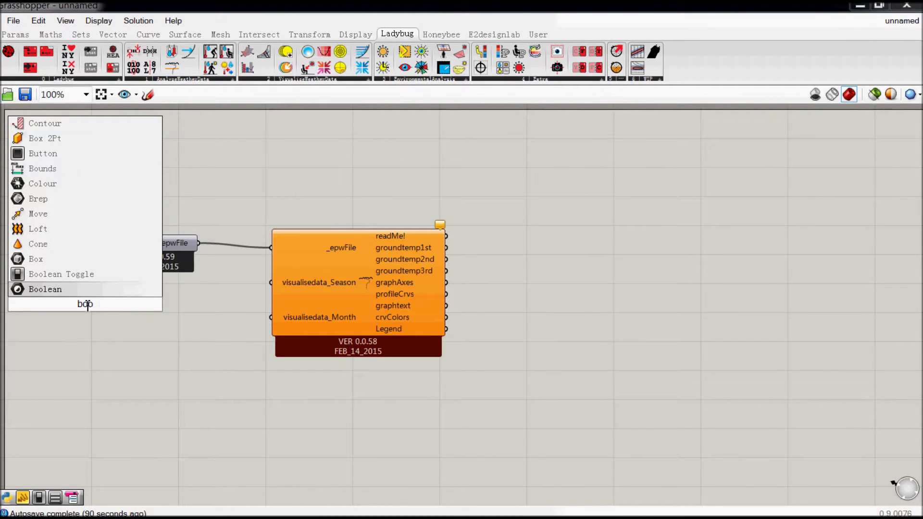
pyautogui.click(107, 277)
pyautogui.rightClick(136, 380)
pyautogui.click(121, 356)
pyautogui.doubleClick(122, 356)
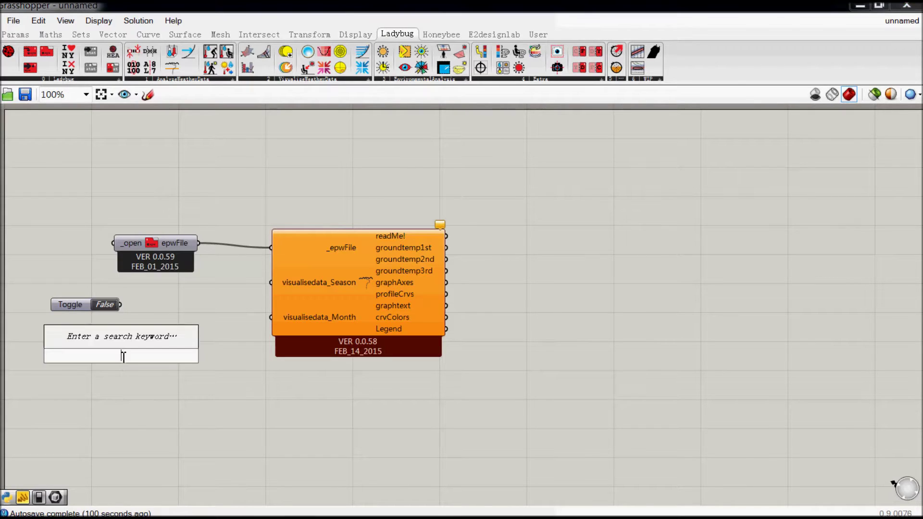
pyautogui.write('ground')
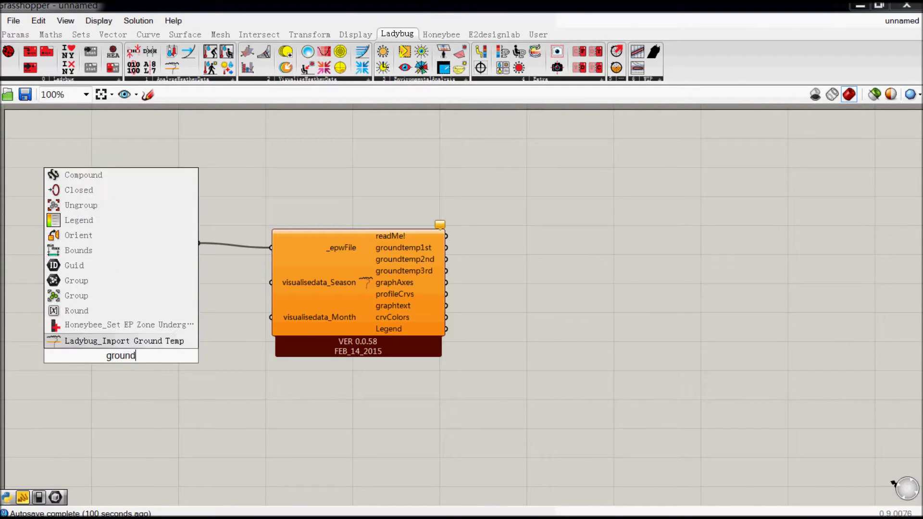
pyautogui.press('Return')
pyautogui.moveTo(178, 399); pyautogui.dragTo(278, 429)
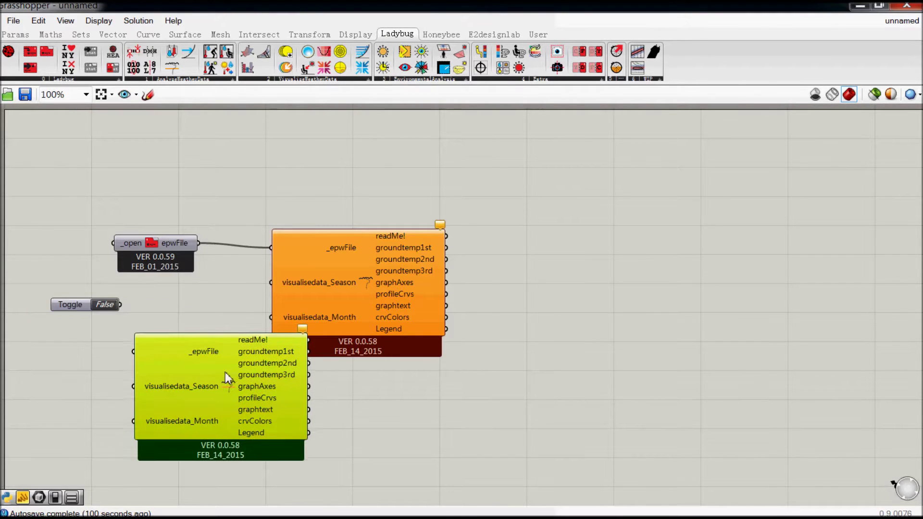
pyautogui.click(50, 21)
pyautogui.click(72, 140)
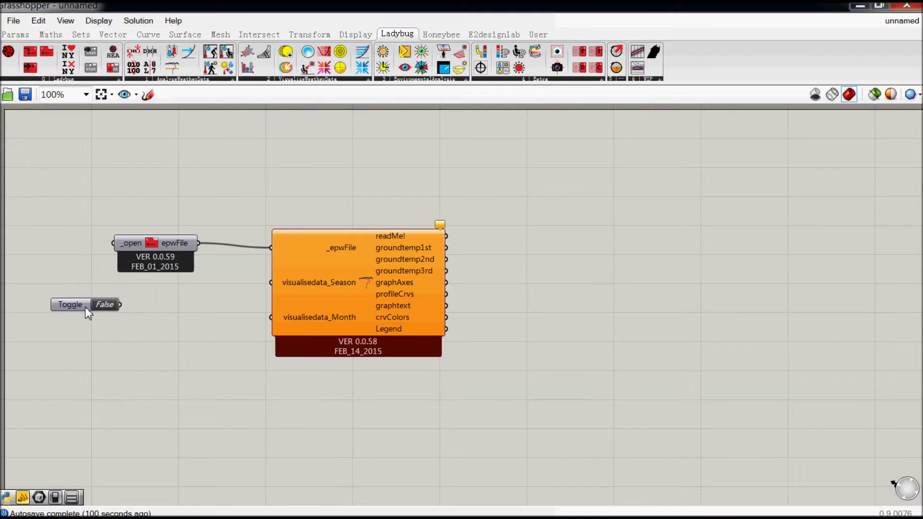
# Place the Boolean Toggle beside the EPW file opener and connect it to the _open input.
pyautogui.moveTo(85, 306); pyautogui.dragTo(22, 270)
pyautogui.moveTo(84, 287); pyautogui.dragTo(159, 283, button='right')
pyautogui.moveTo(249, 237); pyautogui.dragTo(278, 239)
pyautogui.moveTo(101, 264); pyautogui.dragTo(172, 260)
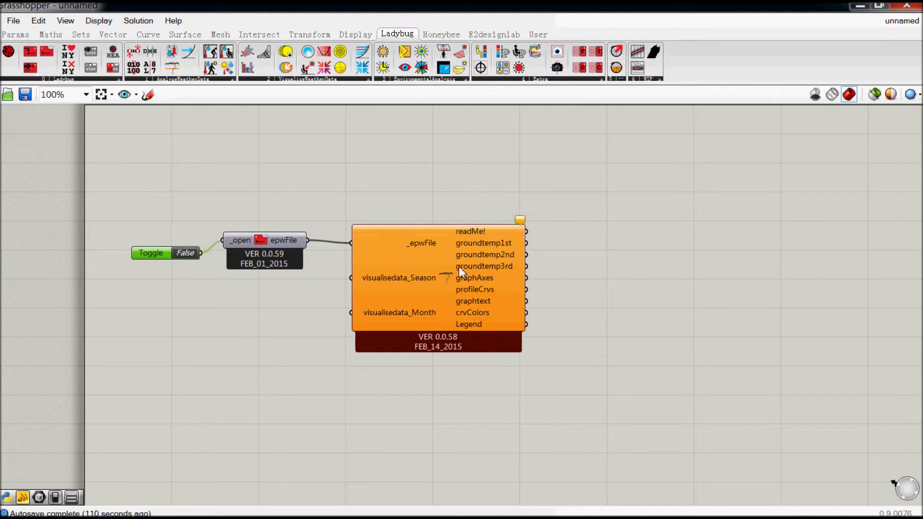
# Spread the toggle, EPW file opener and ground temperature component farther apart on the canvas.
pyautogui.moveTo(459, 266); pyautogui.dragTo(543, 263)
pyautogui.moveTo(783, 152); pyautogui.dragTo(140, 341)
pyautogui.moveTo(537, 272); pyautogui.dragTo(661, 264)
pyautogui.rightClick(437, 276)
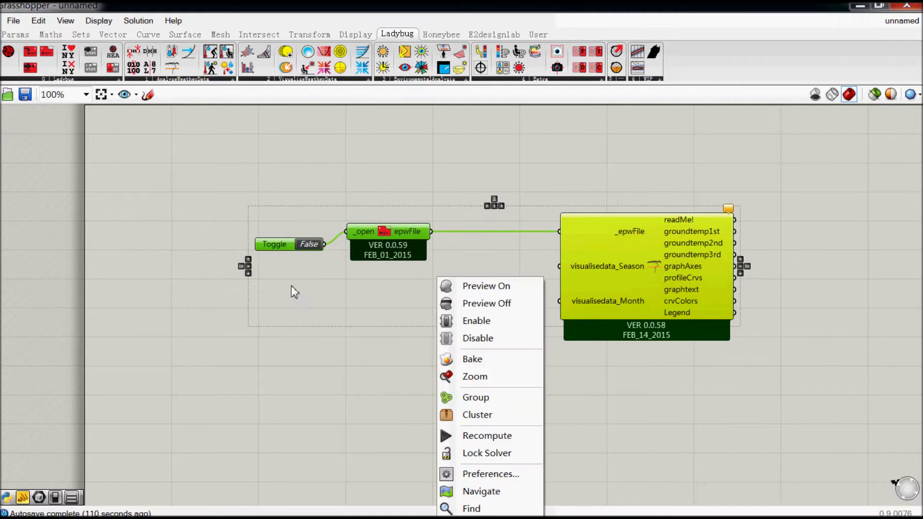
pyautogui.click(295, 292)
# Set the toggle to True and load the weather file AUS_VIC.Melbourne.948660_IWEC.epw.
pyautogui.doubleClick(312, 242)
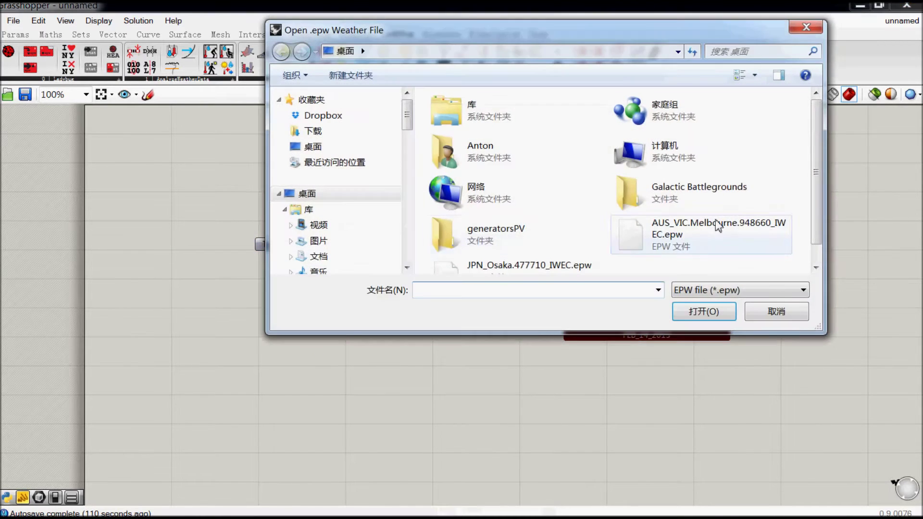
pyautogui.click(718, 226)
pyautogui.scroll(-1, 534, 251)
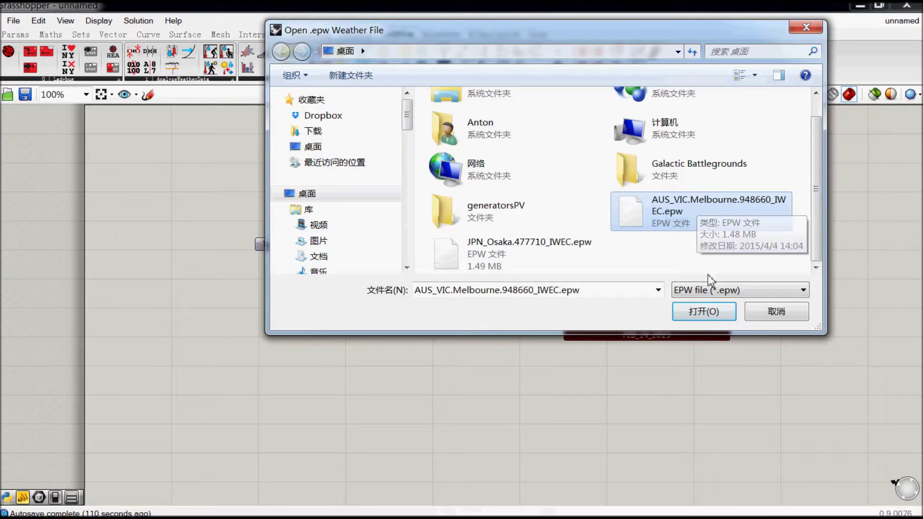
pyautogui.click(709, 315)
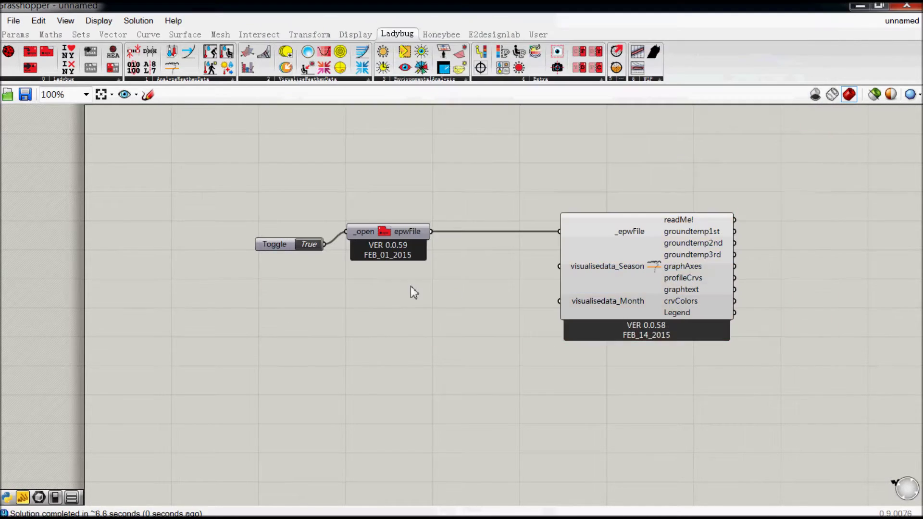
# Shift the EPW file opener and the ground temperature component slightly to adjust their spacing.
pyautogui.moveTo(410, 286); pyautogui.dragTo(232, 308, button='right')
pyautogui.moveTo(169, 251); pyautogui.dragTo(197, 246)
pyautogui.moveTo(463, 276); pyautogui.dragTo(500, 267)
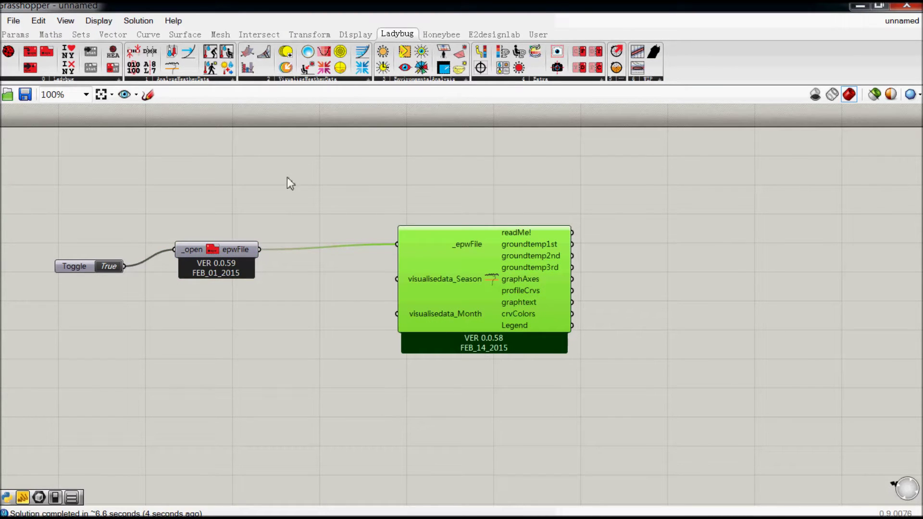
# Arrange the Grasshopper and Rhino windows side by side with the definition and the Front viewport both in view.
pyautogui.doubleClick(241, 5)
pyautogui.moveTo(313, 30)
pyautogui.mouseDown()
pyautogui.moveTo(337, 32)
pyautogui.moveTo(325, 37)
pyautogui.mouseUp()
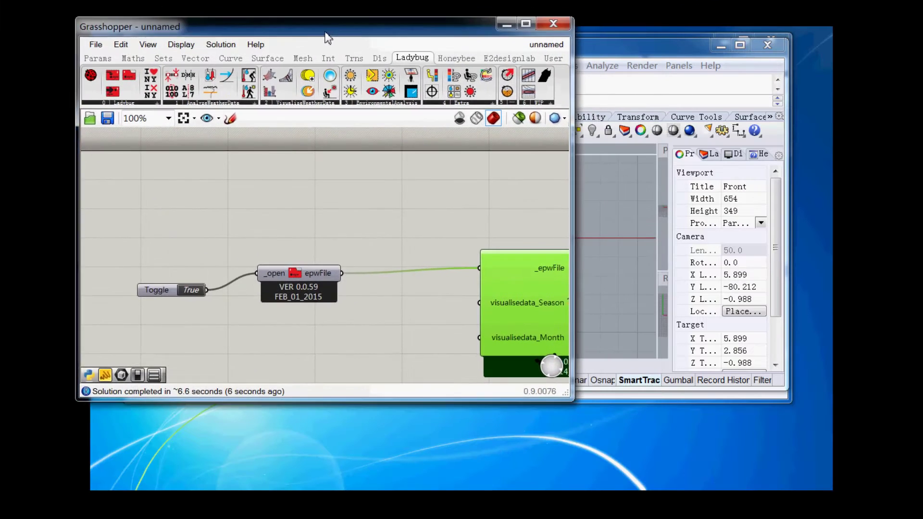
pyautogui.doubleClick(627, 42)
pyautogui.moveTo(404, 30); pyautogui.dragTo(191, 39)
pyautogui.moveTo(727, 281); pyautogui.dragTo(687, 246, button='right')
pyautogui.scroll(-15, 709, 245)
pyautogui.scroll(10, 688, 246)
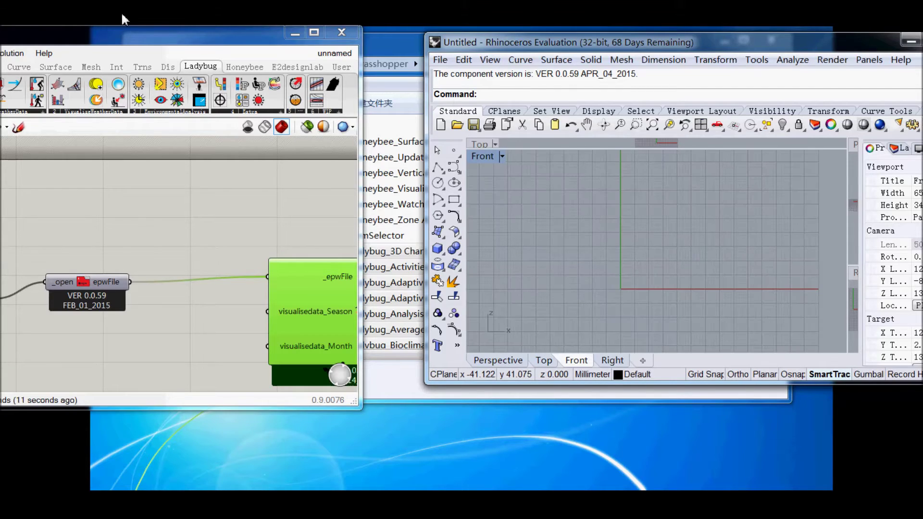
pyautogui.moveTo(95, 40); pyautogui.dragTo(174, 41)
pyautogui.moveTo(293, 280); pyautogui.dragTo(198, 247, button='right')
pyautogui.scroll(-1, 261, 262)
pyautogui.moveTo(262, 262); pyautogui.dragTo(322, 265, button='right')
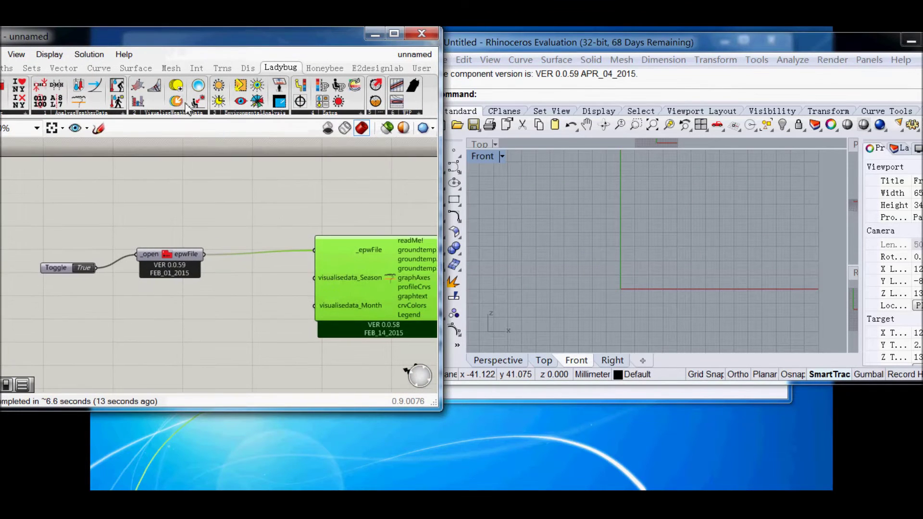
# Connect the True toggle to the visualisedata_Season input to draw the seasonal ground temperature graph in the Front viewport.
pyautogui.moveTo(100, 270); pyautogui.dragTo(280, 284)
pyautogui.moveTo(306, 316); pyautogui.dragTo(255, 309, button='right')
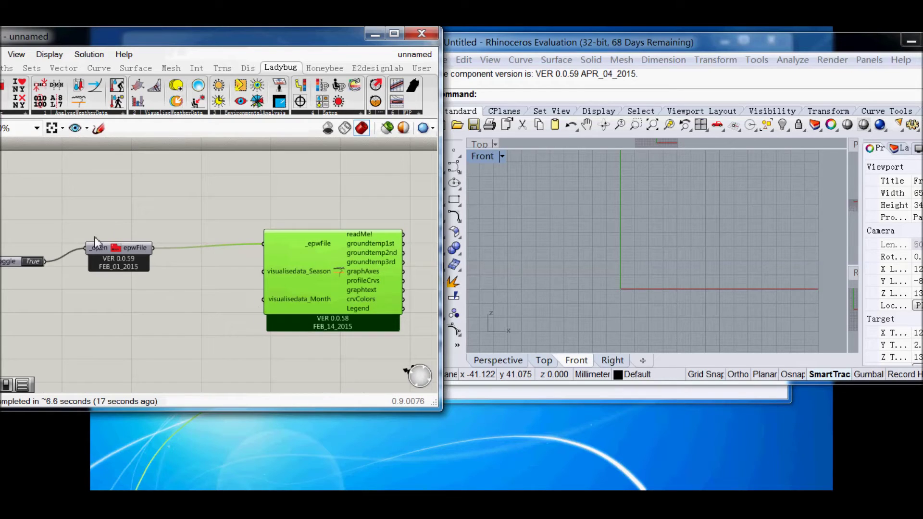
pyautogui.moveTo(45, 262); pyautogui.dragTo(260, 273)
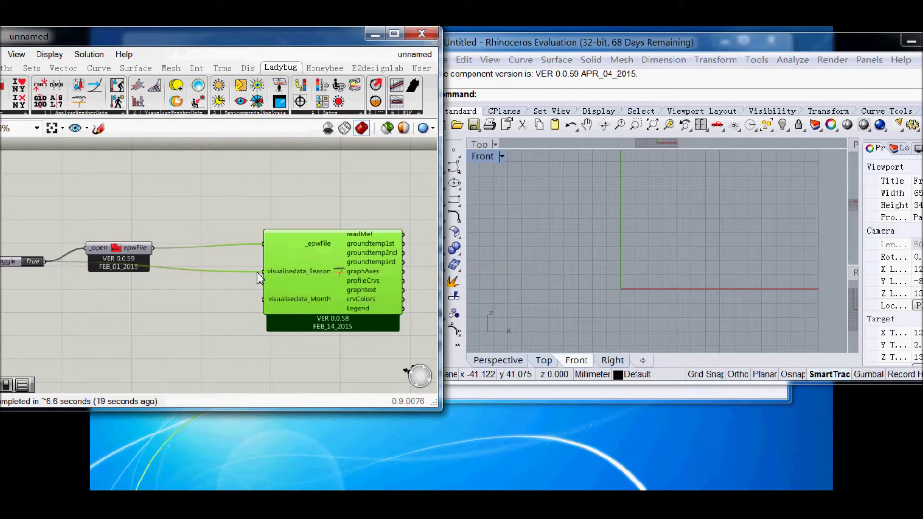
pyautogui.moveTo(747, 288); pyautogui.dragTo(703, 258, button='right')
pyautogui.scroll(6, 609, 277)
pyautogui.moveTo(609, 277); pyautogui.dragTo(631, 285, button='right')
pyautogui.scroll(10, 581, 241)
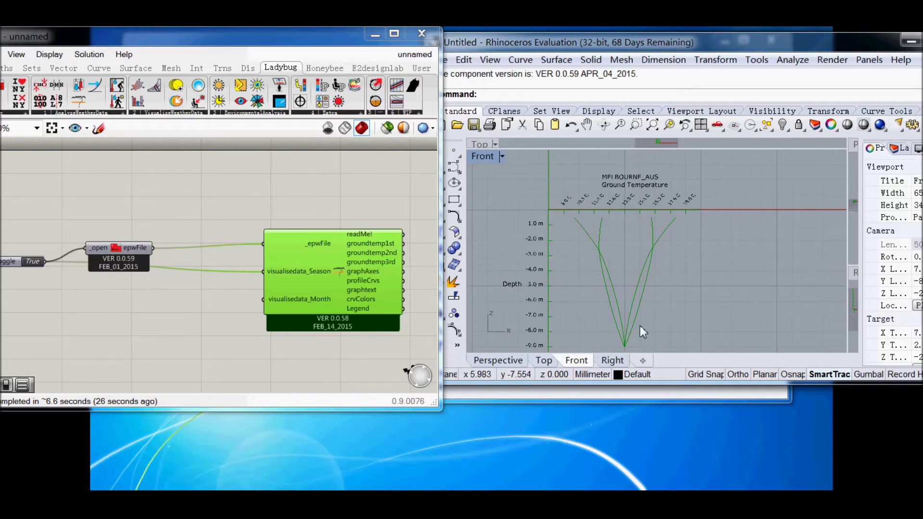
# Widen the Grasshopper window and add a Custom Preview component beside the ground temperature component's outputs.
pyautogui.moveTo(441, 258); pyautogui.dragTo(519, 263)
pyautogui.click(446, 289)
pyautogui.rightClick(446, 289)
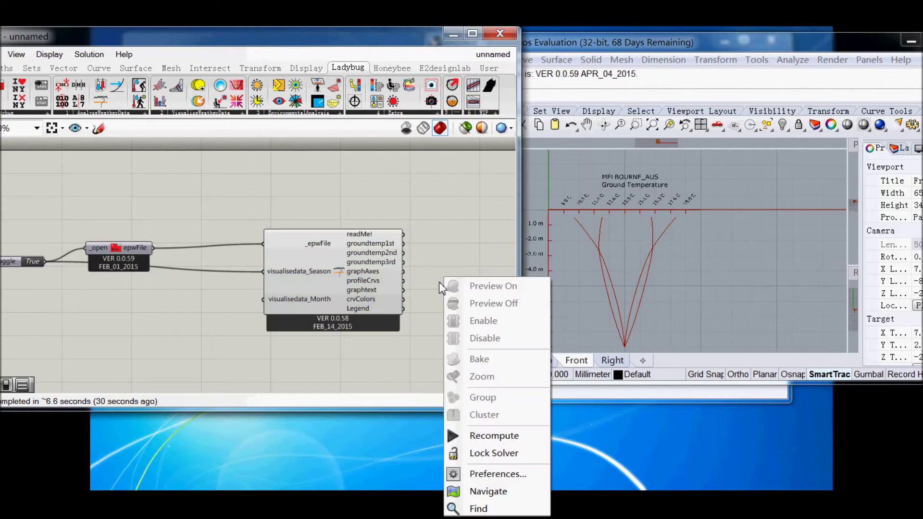
pyautogui.doubleClick(440, 277)
pyautogui.write('cust')
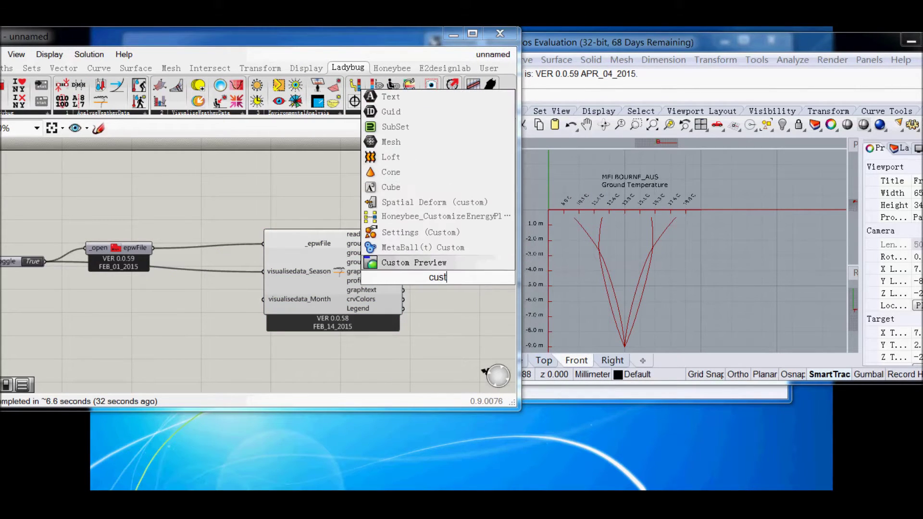
pyautogui.click(435, 266)
pyautogui.moveTo(351, 290); pyautogui.dragTo(329, 281)
pyautogui.moveTo(429, 286); pyautogui.dragTo(421, 292)
# Connect crvColors to the Custom Preview's S input and profileCrvs to its G input, and align the component with the wires.
pyautogui.scroll(4, 417, 288)
pyautogui.moveTo(353, 266); pyautogui.dragTo(307, 297, button='right')
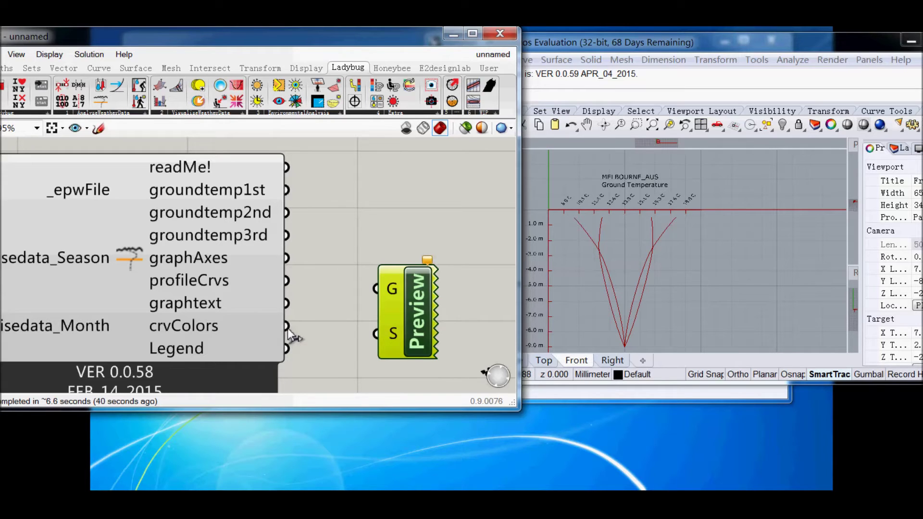
pyautogui.moveTo(287, 331); pyautogui.dragTo(376, 333)
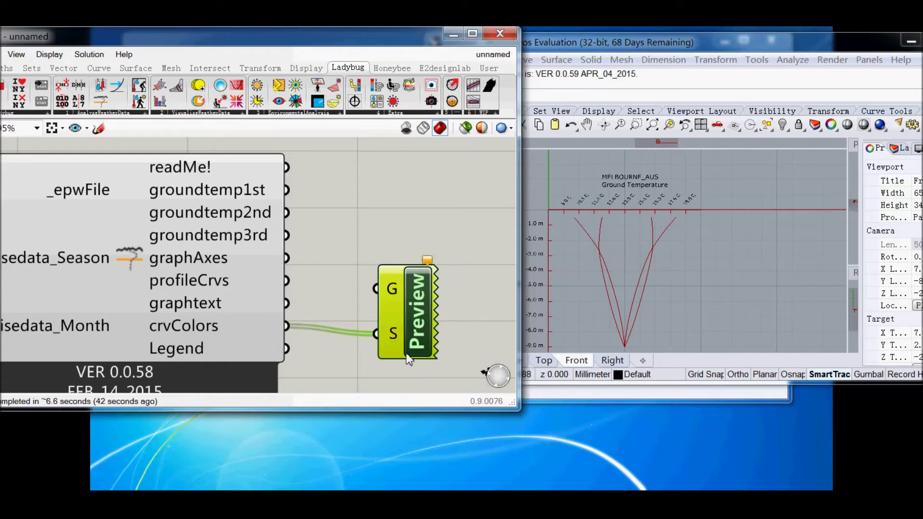
pyautogui.moveTo(287, 281); pyautogui.dragTo(376, 289)
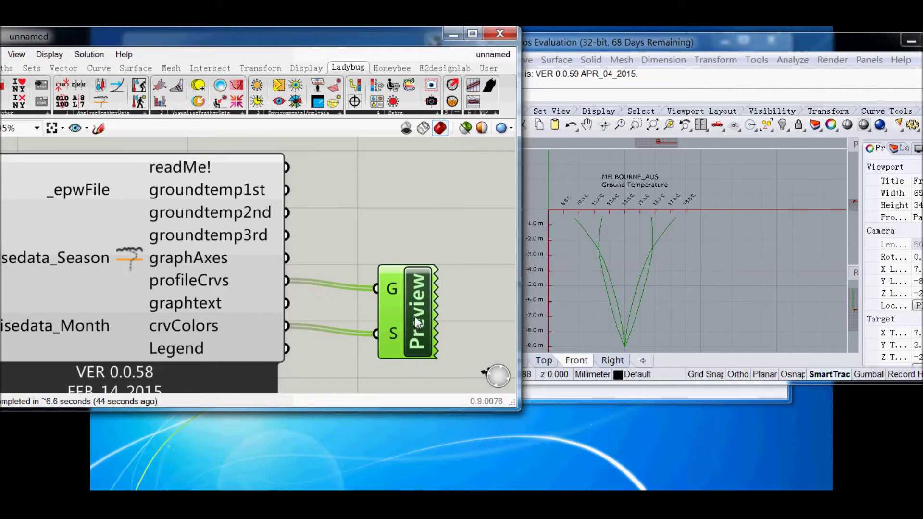
pyautogui.moveTo(416, 322); pyautogui.dragTo(408, 314)
pyautogui.click(370, 212)
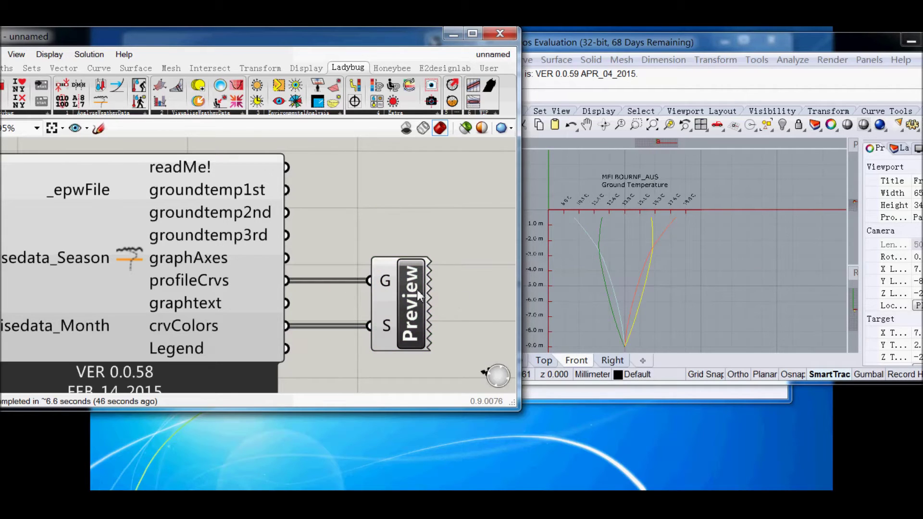
pyautogui.click(418, 295)
pyautogui.click(366, 202)
# Maximize the Rhino window, move Grasshopper out of the way, and examine the seasonal ground temperature curves, depth axis and legend.
pyautogui.moveTo(628, 284); pyautogui.dragTo(673, 243, button='right')
pyautogui.scroll(4, 674, 278)
pyautogui.moveTo(674, 276); pyautogui.dragTo(691, 241, button='right')
pyautogui.scroll(-3, 711, 275)
pyautogui.moveTo(621, 42); pyautogui.dragTo(501, 56)
pyautogui.click(802, 59)
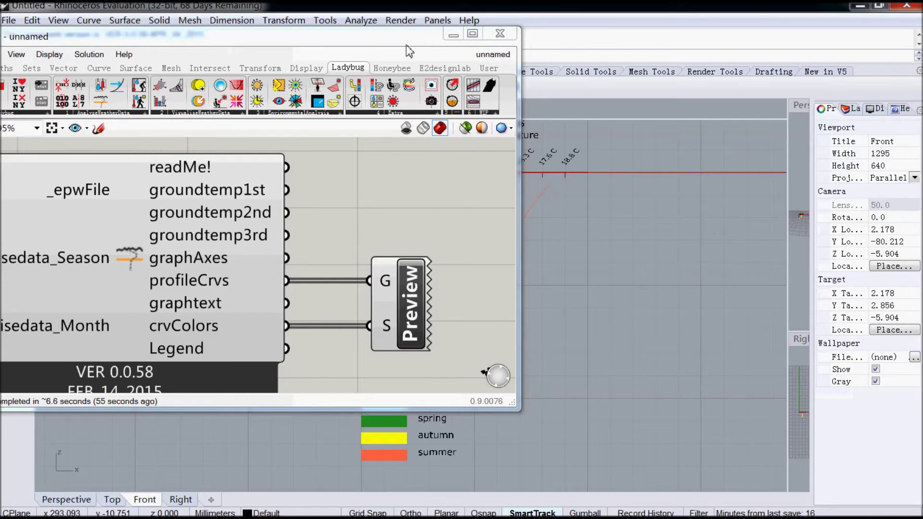
pyautogui.moveTo(398, 44); pyautogui.dragTo(340, 137)
pyautogui.click(397, 126)
pyautogui.moveTo(384, 302); pyautogui.dragTo(387, 331, button='right')
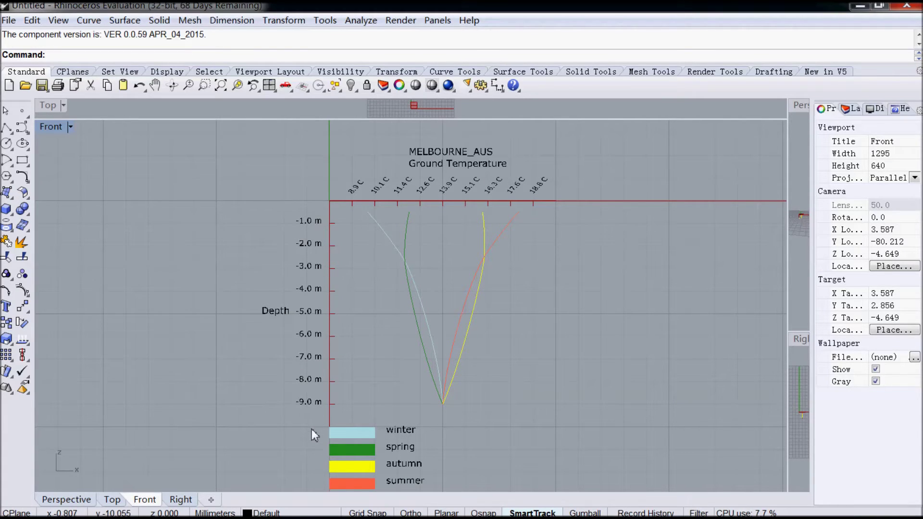
pyautogui.moveTo(352, 425); pyautogui.dragTo(331, 404, button='right')
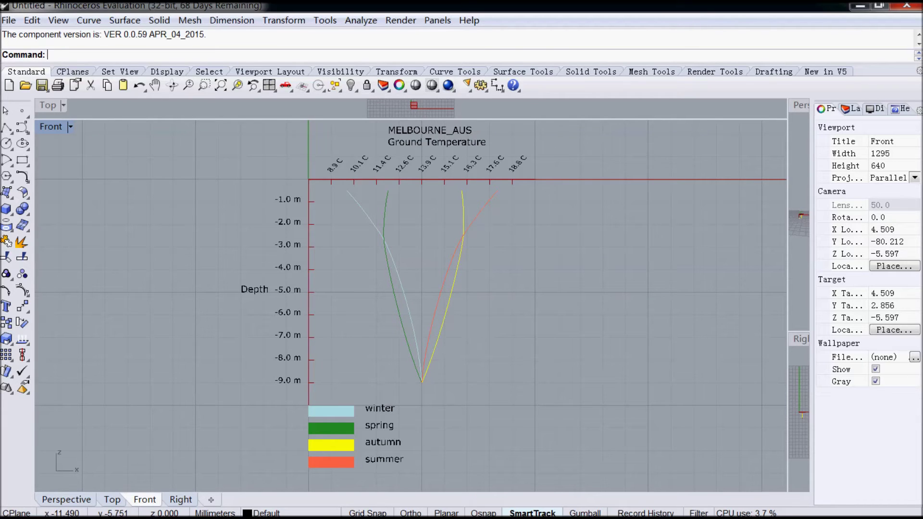
# Bring Grasshopper back into view, connect the True toggle to visualisedata_Month and disconnect it from visualisedata_Season.
pyautogui.moveTo(0, 14); pyautogui.dragTo(415, 59)
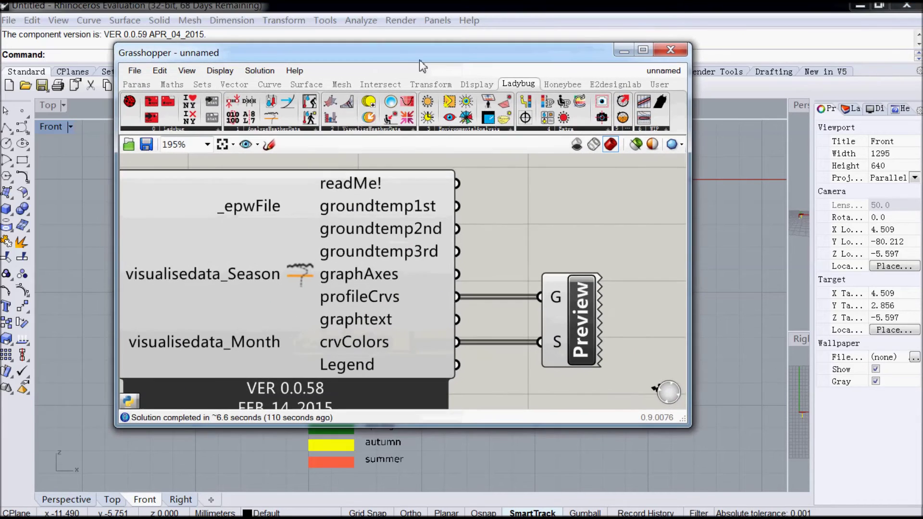
pyautogui.moveTo(296, 266); pyautogui.dragTo(416, 253, button='right')
pyautogui.scroll(-5, 416, 253)
pyautogui.moveTo(362, 265); pyautogui.dragTo(402, 271, button='right')
pyautogui.scroll(2, 402, 271)
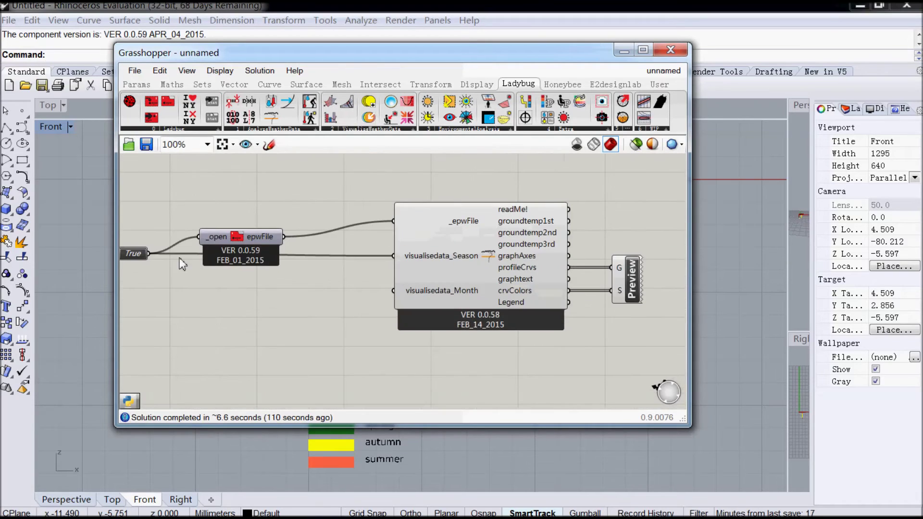
pyautogui.moveTo(150, 253); pyautogui.dragTo(402, 292)
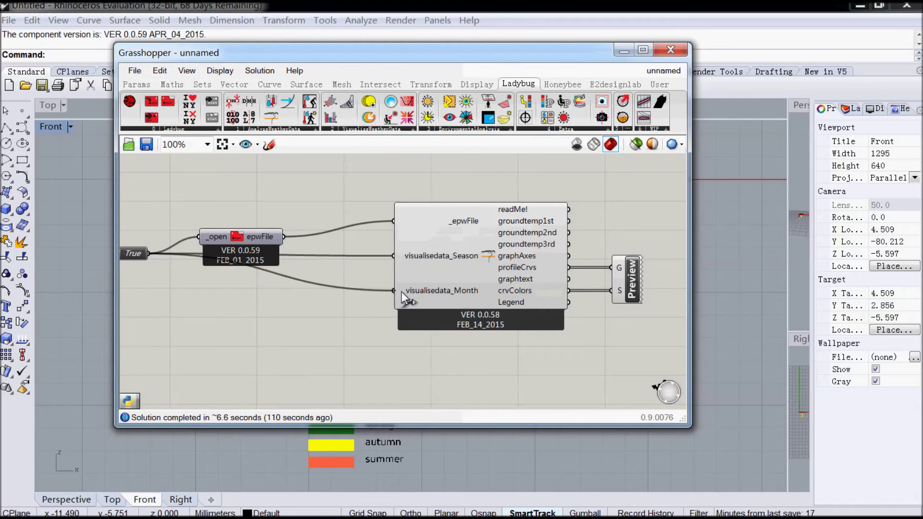
pyautogui.rightClick(447, 260)
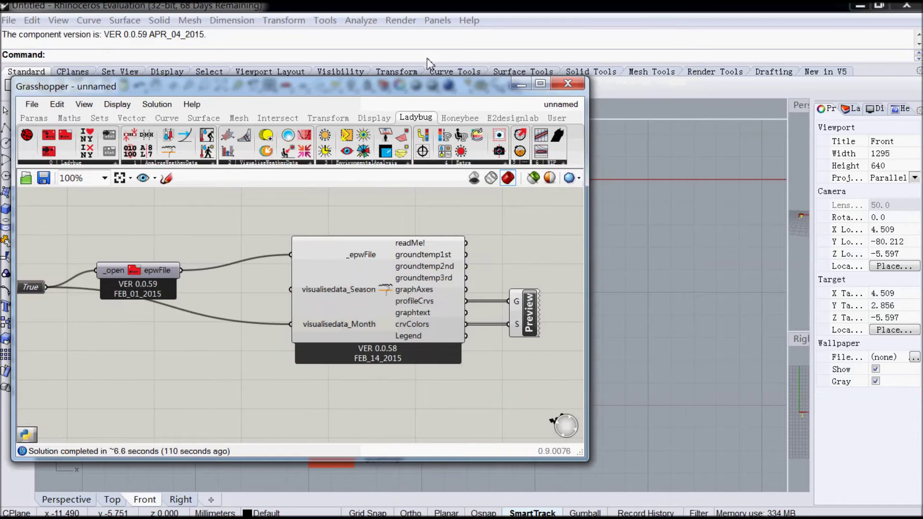
# Move Grasshopper aside and examine the monthly ground temperature curves, temperature axis and legend in the Front viewport.
pyautogui.moveTo(427, 58); pyautogui.dragTo(0, 129)
pyautogui.moveTo(411, 313); pyautogui.dragTo(422, 308, button='right')
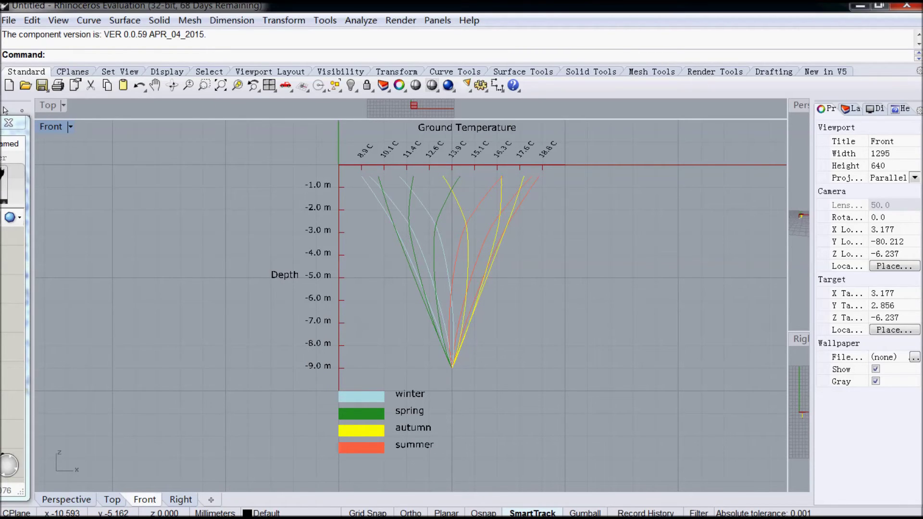
pyautogui.moveTo(5, 123); pyautogui.dragTo(0, 123)
pyautogui.moveTo(486, 111); pyautogui.dragTo(485, 102, button='right')
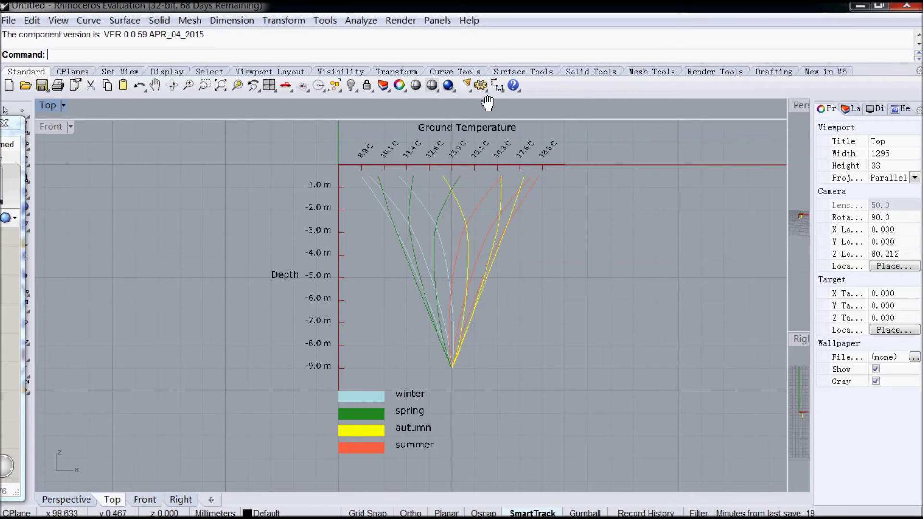
pyautogui.moveTo(461, 199); pyautogui.dragTo(463, 236, button='right')
# Bring Grasshopper back into view and add a Panel to the canvas beside the ground temperature component's outputs.
pyautogui.moveTo(0, 130); pyautogui.dragTo(412, 105)
pyautogui.moveTo(550, 350); pyautogui.dragTo(372, 342, button='right')
pyautogui.click(137, 130)
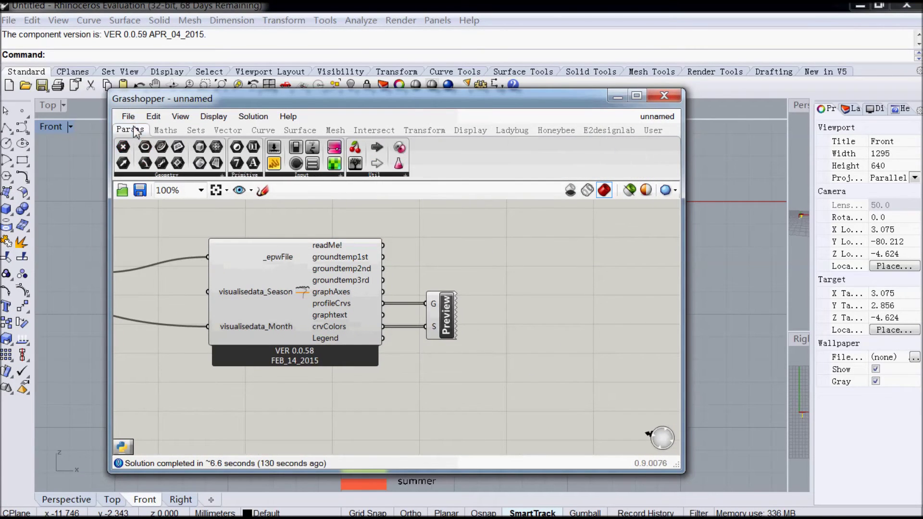
pyautogui.rightClick(494, 267)
pyautogui.doubleClick(489, 262)
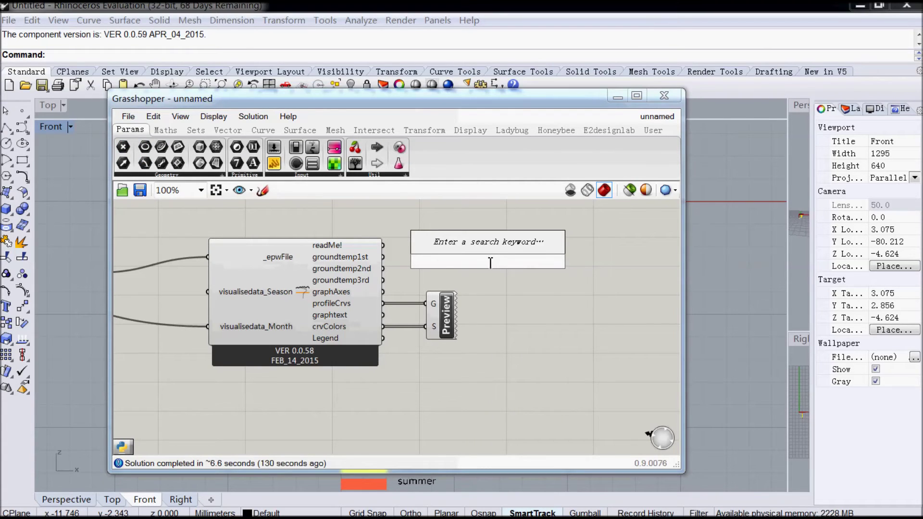
pyautogui.write('panel')
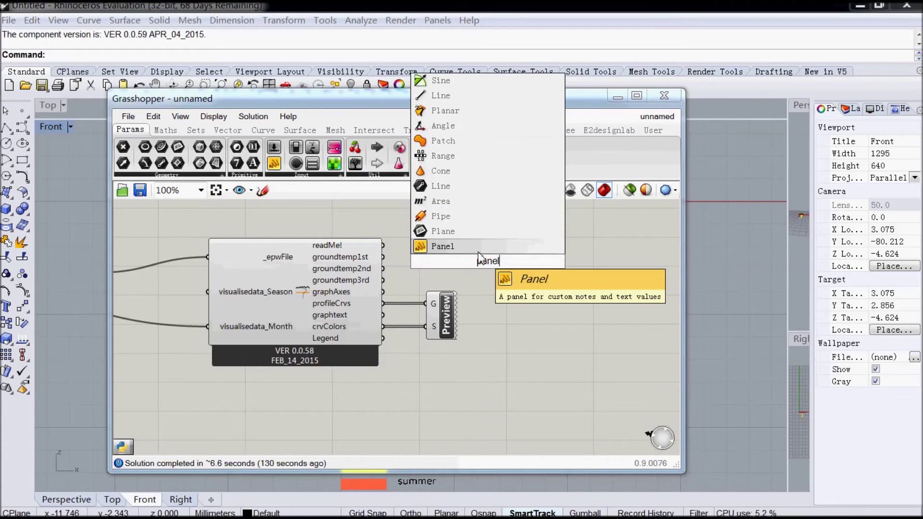
pyautogui.press('Return')
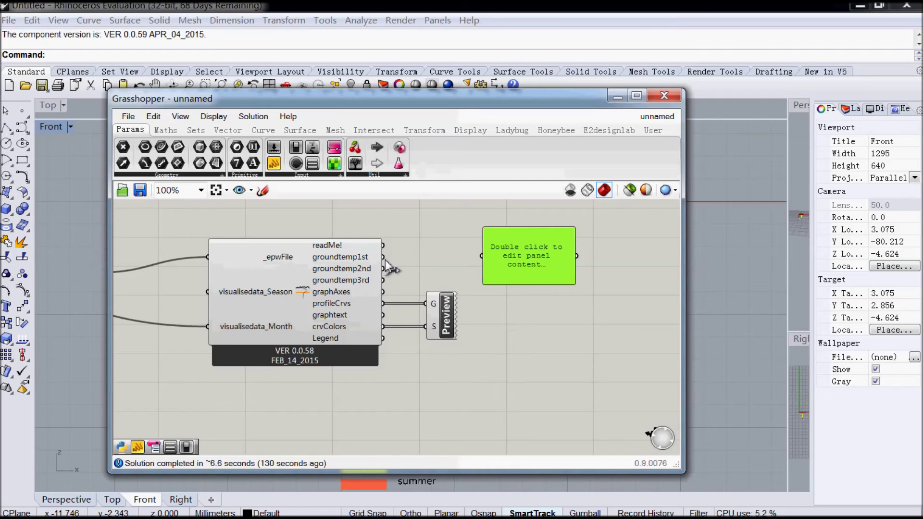
# Check the groundtemp1st output's description and connect groundtemp1st to the new panel.
pyautogui.scroll(3, 389, 264)
pyautogui.moveTo(390, 264)
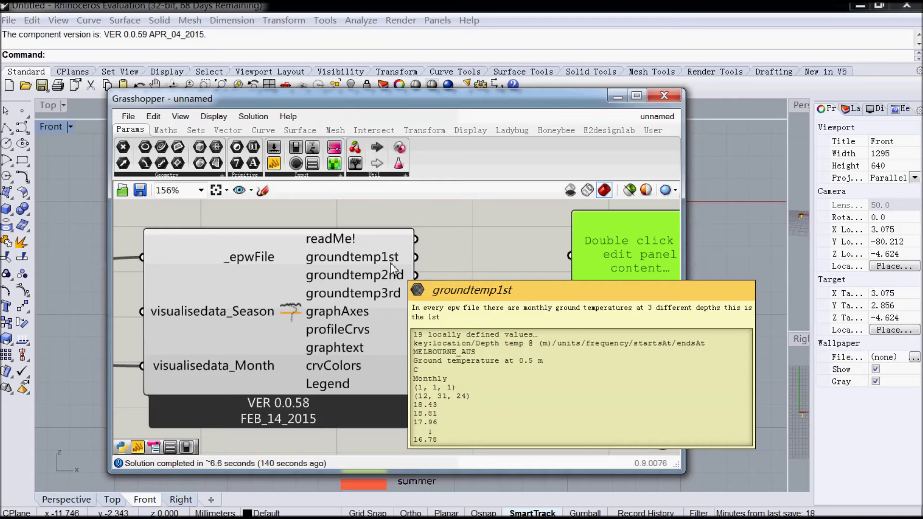
pyautogui.moveTo(390, 263); pyautogui.dragTo(265, 267, button='right')
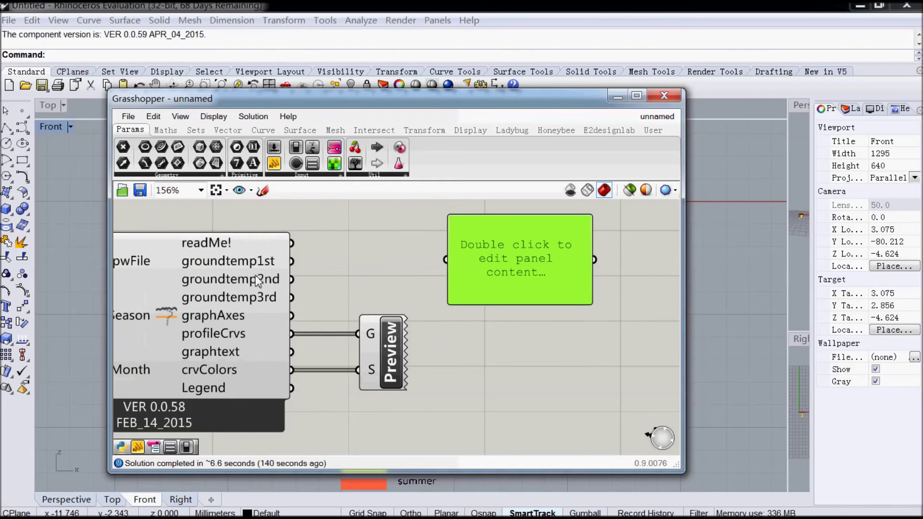
pyautogui.moveTo(292, 261); pyautogui.dragTo(447, 270)
# Enlarge and reposition the panel so that the full list of groundtemp1st monthly values can be read.
pyautogui.moveTo(528, 300); pyautogui.dragTo(519, 512)
pyautogui.moveTo(523, 341); pyautogui.dragTo(509, 284, button='right')
pyautogui.moveTo(546, 278); pyautogui.dragTo(650, 276)
pyautogui.moveTo(530, 290); pyautogui.dragTo(527, 337, button='right')
pyautogui.moveTo(595, 295); pyautogui.dragTo(589, 276)
pyautogui.scroll(-2, 589, 276)
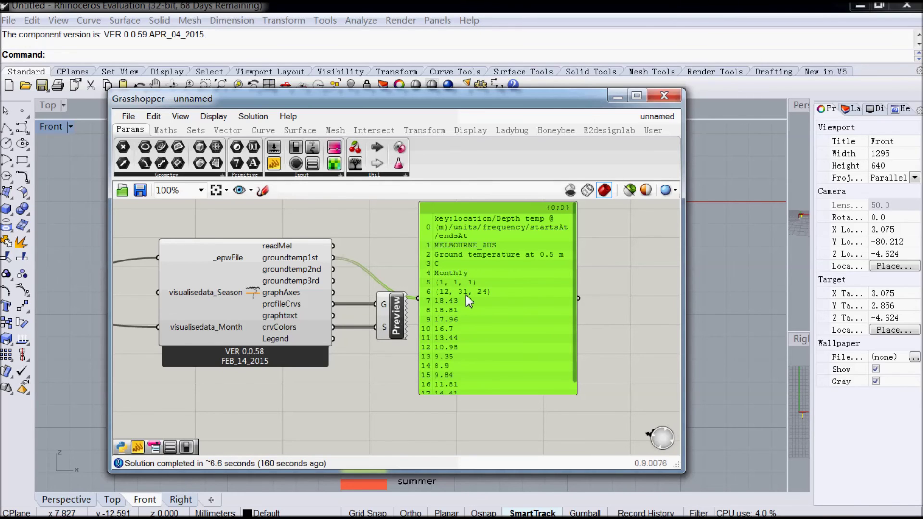
pyautogui.moveTo(455, 345); pyautogui.dragTo(460, 315, button='right')
pyautogui.moveTo(486, 365); pyautogui.dragTo(489, 431)
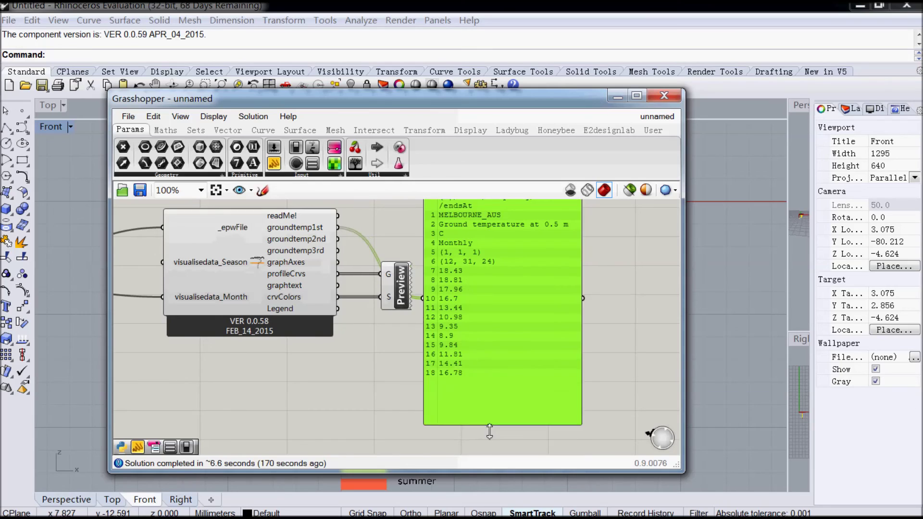
# Replace the panel's source with groundtemp2nd and, after reading it, with groundtemp3rd, and move the panel clear of the Custom Preview.
pyautogui.moveTo(469, 247); pyautogui.dragTo(464, 285, button='right')
pyautogui.moveTo(334, 276); pyautogui.dragTo(418, 356)
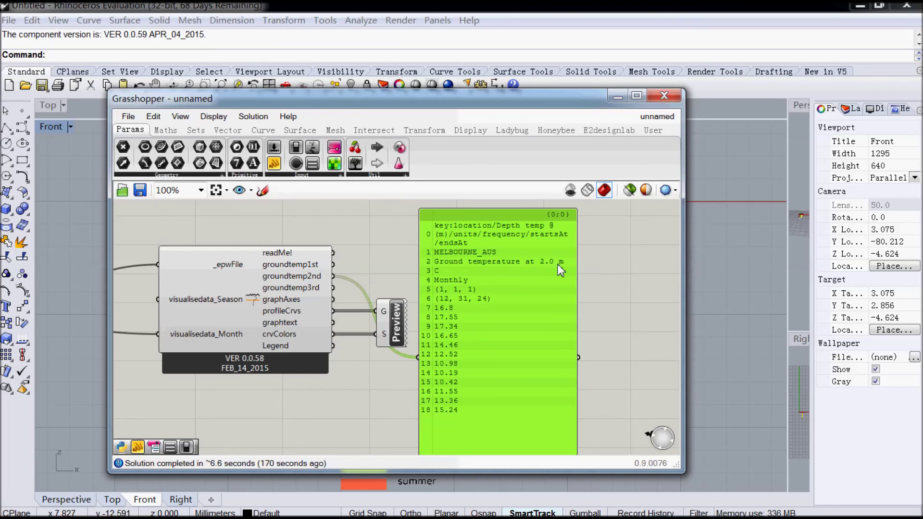
pyautogui.moveTo(333, 288); pyautogui.dragTo(418, 357)
pyautogui.moveTo(537, 334); pyautogui.dragTo(544, 304)
pyautogui.moveTo(471, 253); pyautogui.dragTo(452, 312, button='right')
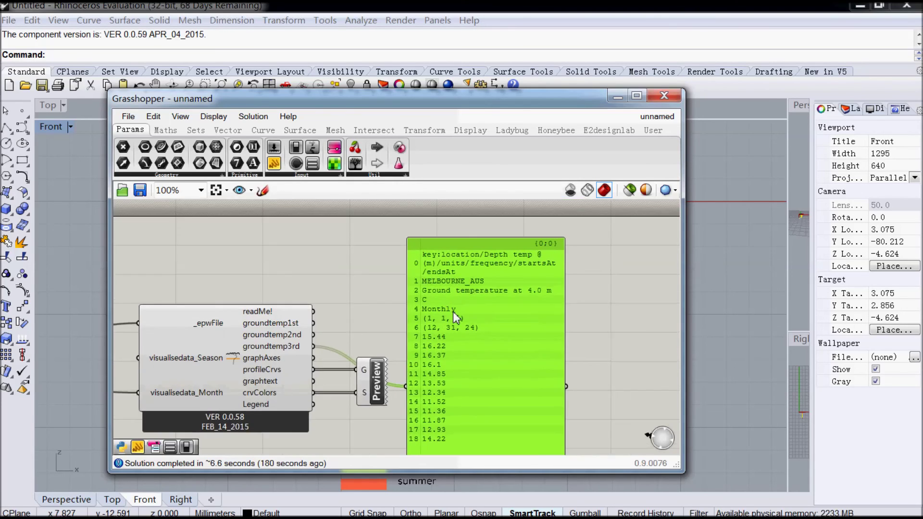
pyautogui.click(358, 316)
pyautogui.moveTo(506, 342); pyautogui.dragTo(518, 283)
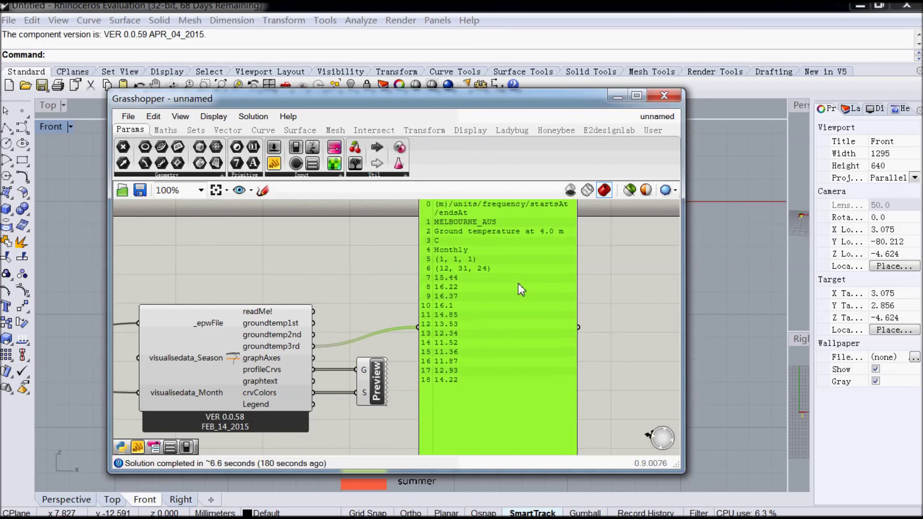
# Delete the panel and move the ground temperature component slightly farther from the Custom Preview component.
pyautogui.click(154, 117)
pyautogui.click(234, 243)
pyautogui.moveTo(310, 362); pyautogui.dragTo(459, 345, button='right')
pyautogui.moveTo(412, 349); pyautogui.dragTo(387, 344)
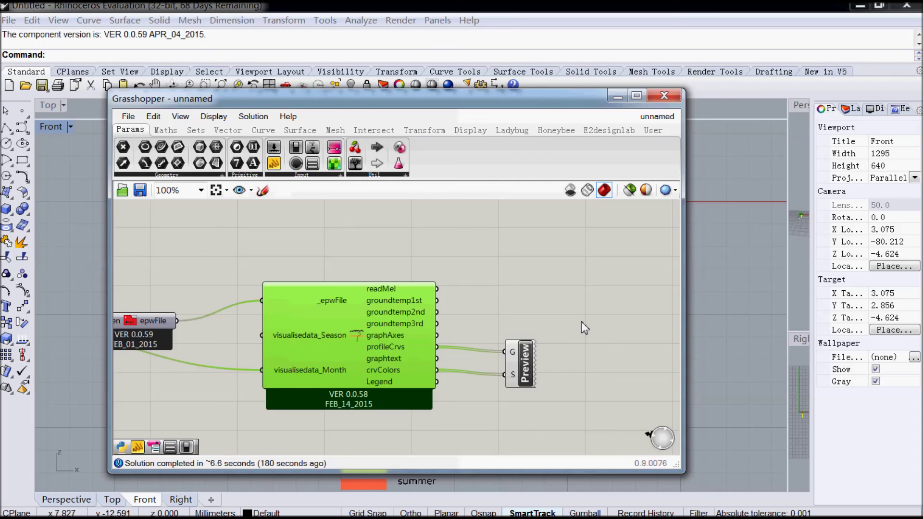
pyautogui.moveTo(581, 319); pyautogui.dragTo(489, 405)
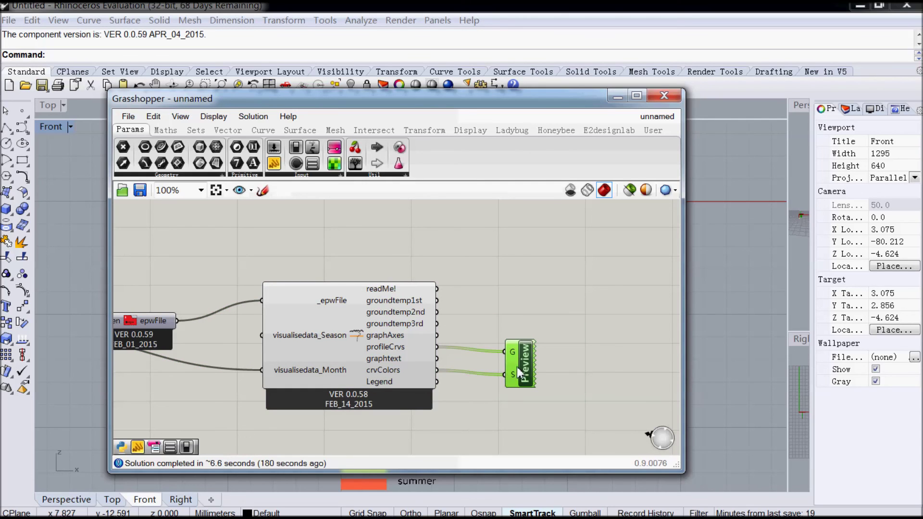
pyautogui.click(498, 323)
# Open the ground temperature component's Python script, examine the header comments and the author's contact line, and close the editor.
pyautogui.doubleClick(360, 334)
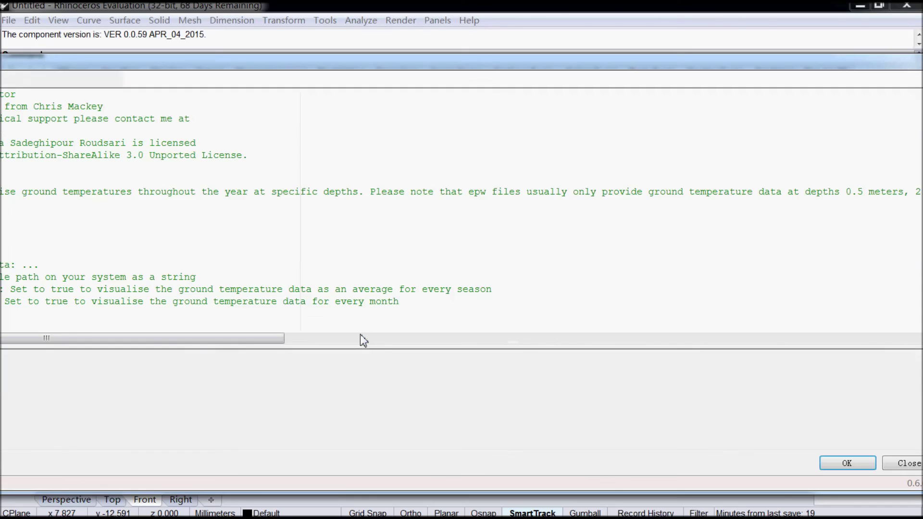
pyautogui.moveTo(274, 65); pyautogui.dragTo(545, 66)
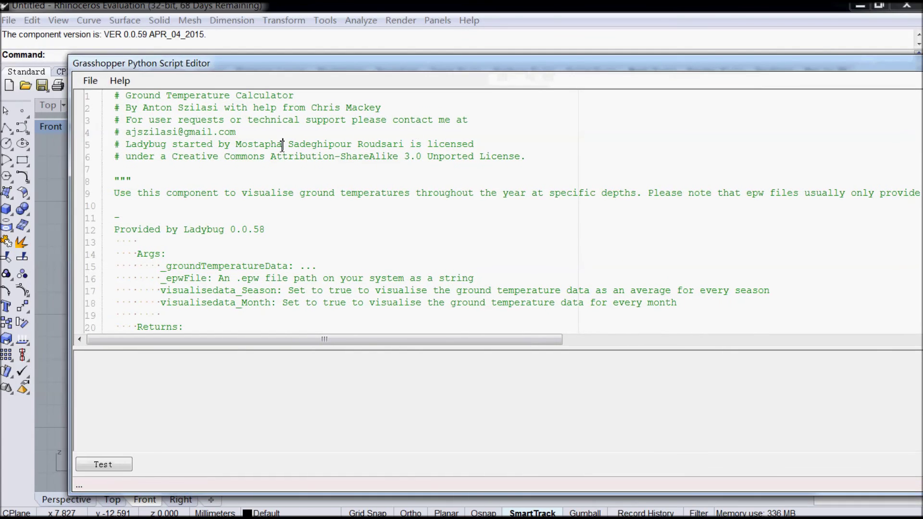
pyautogui.moveTo(257, 136); pyautogui.dragTo(101, 138)
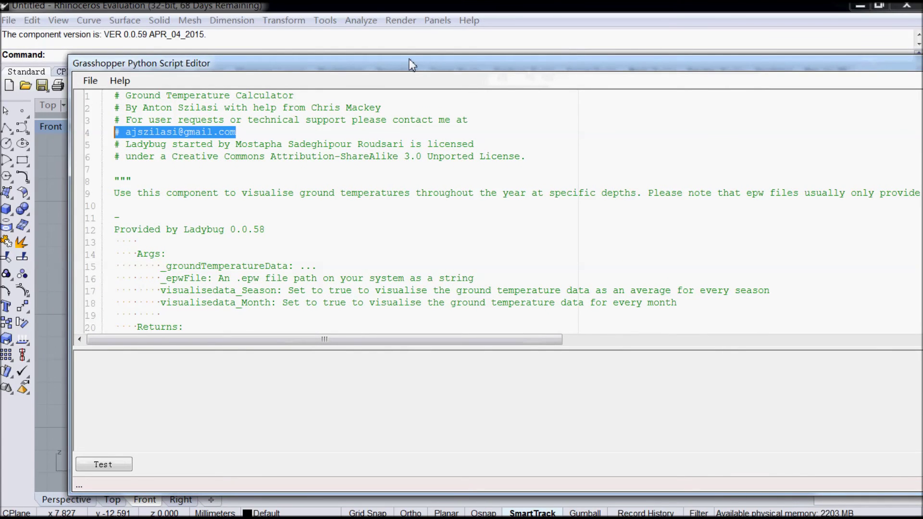
pyautogui.moveTo(415, 59); pyautogui.dragTo(0, 43)
pyautogui.click(686, 449)
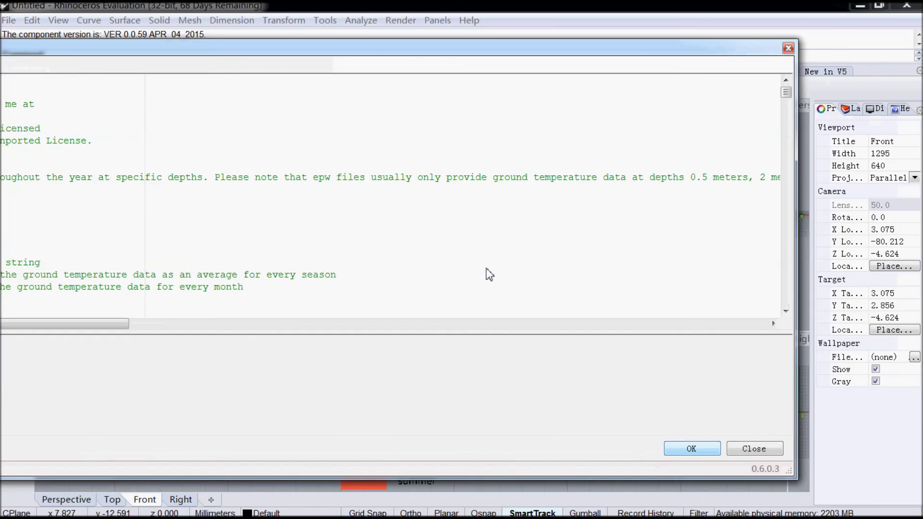